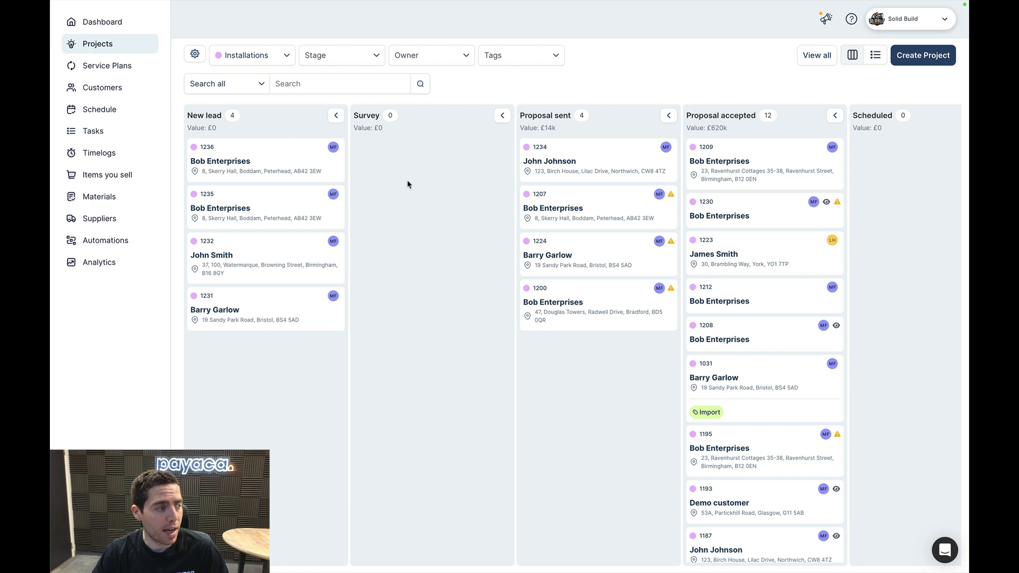
- In the schedule of project 1236, mark out a new event slot on Tuesday 13 February from 9am to 11am
left_click(251, 164)
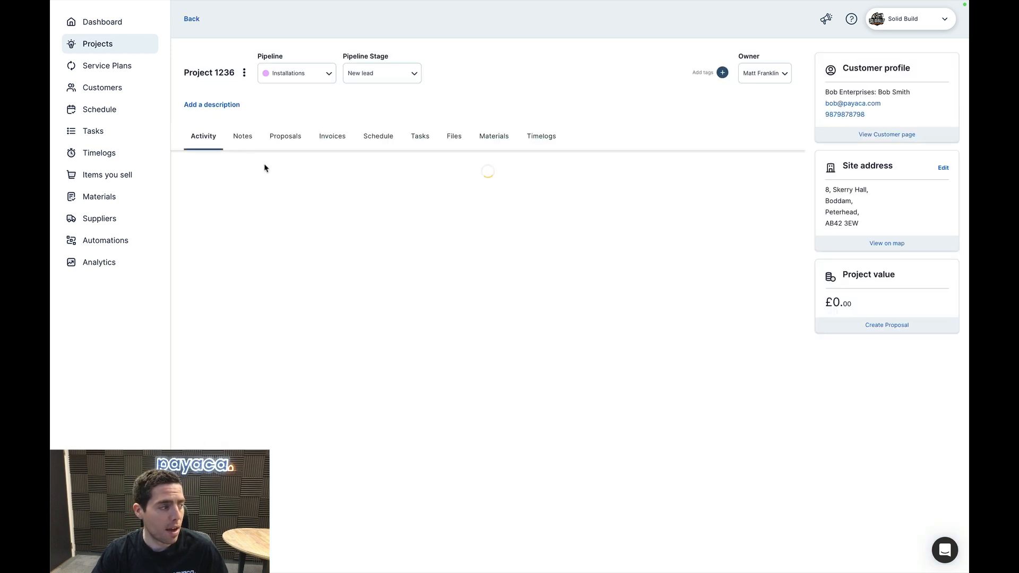
left_click(377, 140)
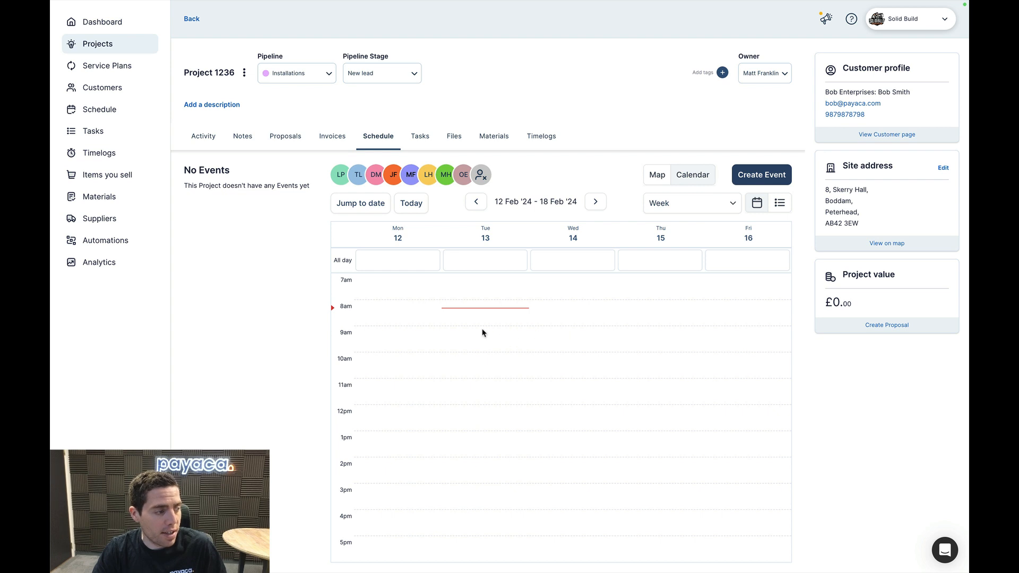
left_click_drag(481, 333, 479, 369)
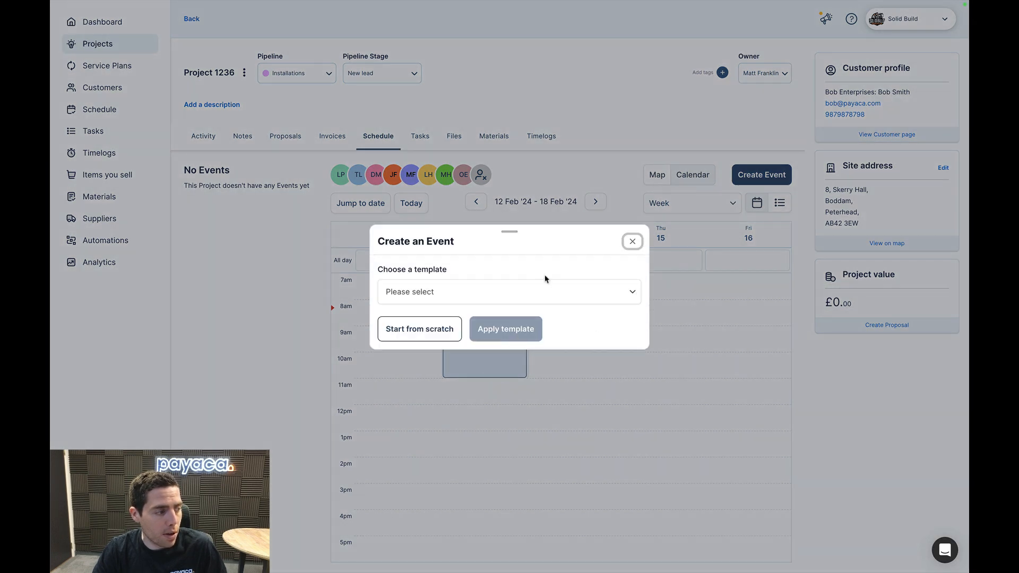
- Apply the Survey template to the new event
left_click(541, 290)
scroll(557, 250, "down", 3)
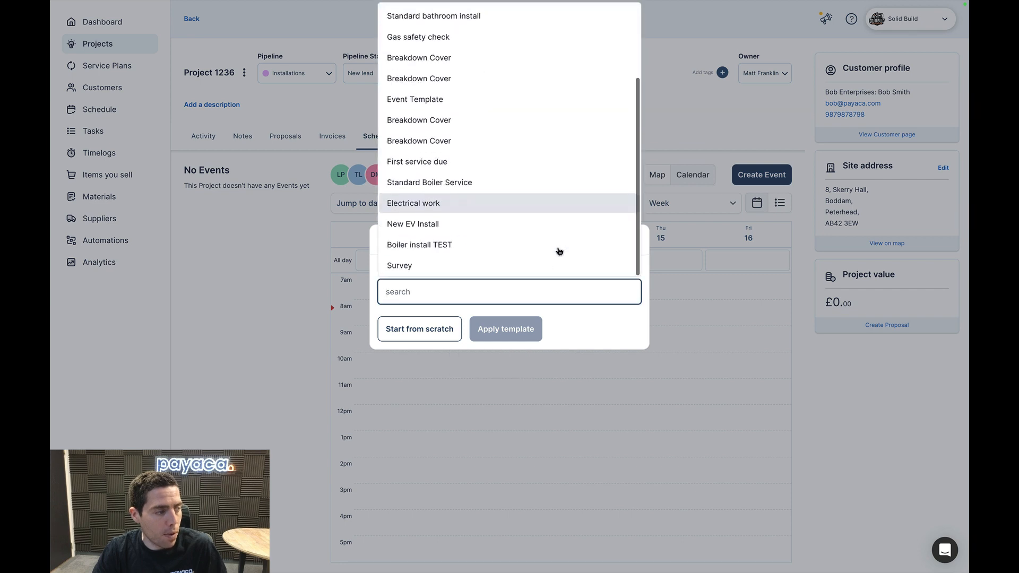
left_click(532, 271)
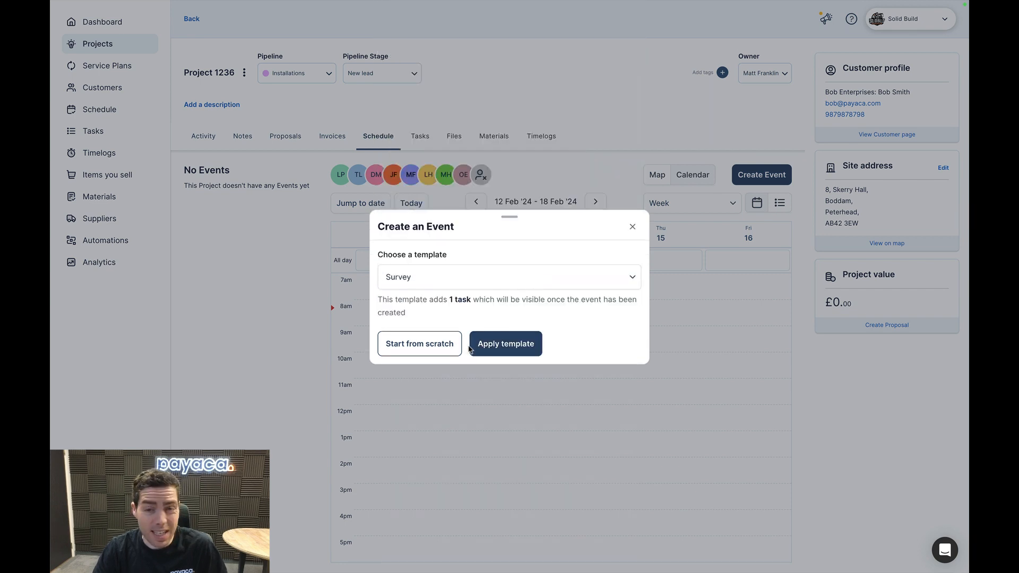
left_click(497, 345)
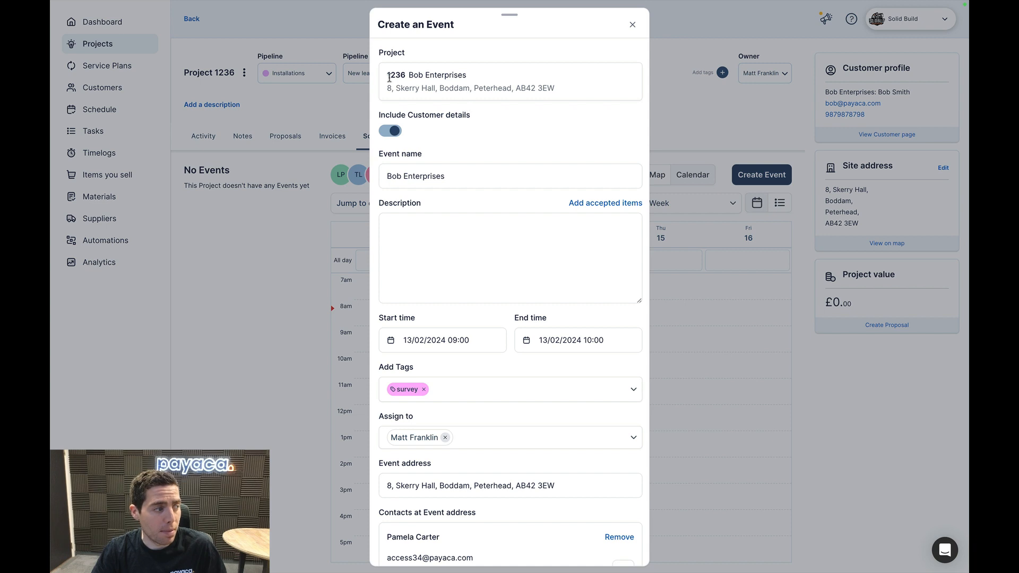
- Review the event's prefilled name, times, tags, address and contacts, and view the list of available assignees
scroll(484, 204, "down", 1)
scroll(483, 202, "down", 1)
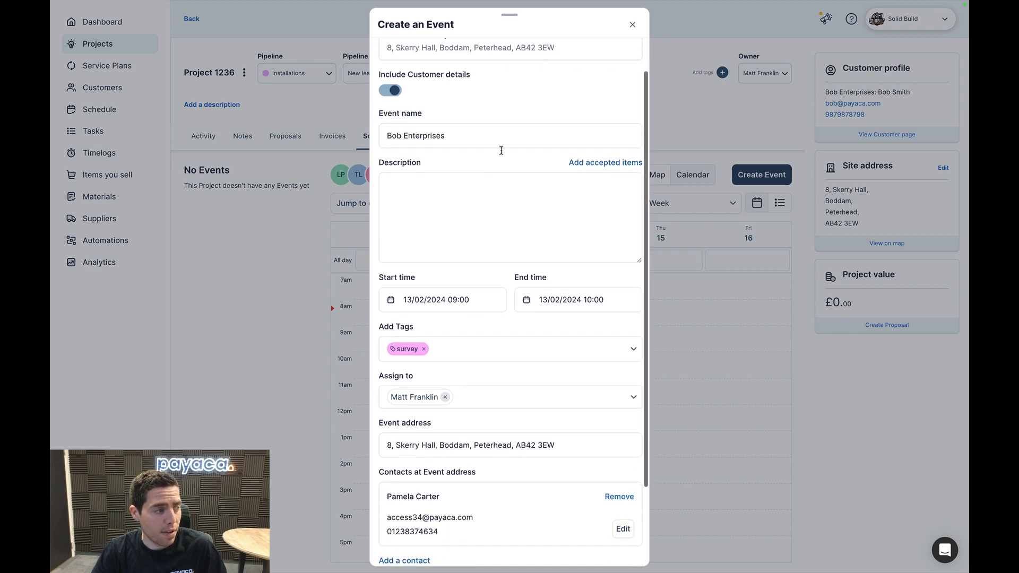
scroll(597, 183, "down", 3)
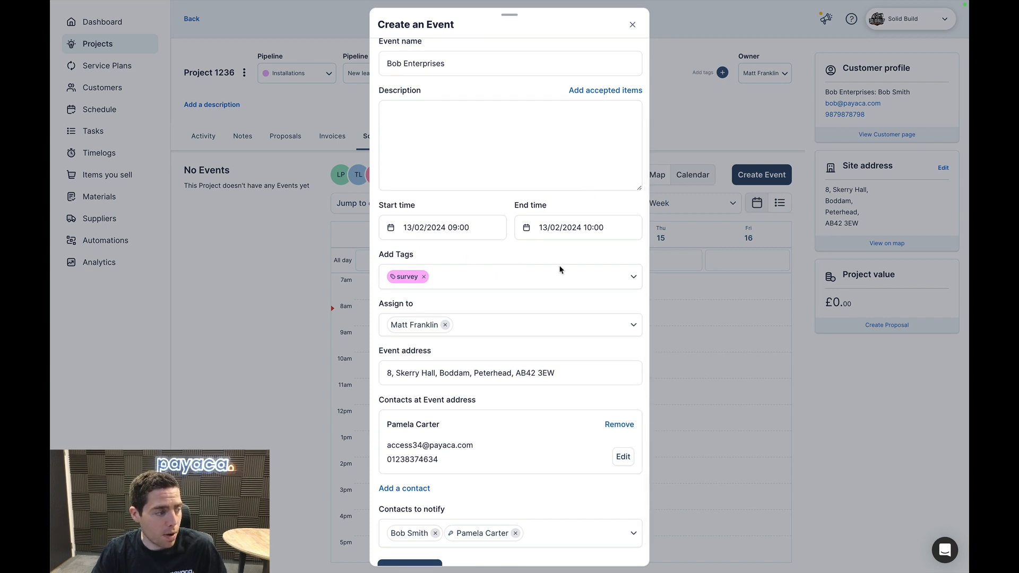
scroll(560, 270, "down", 1)
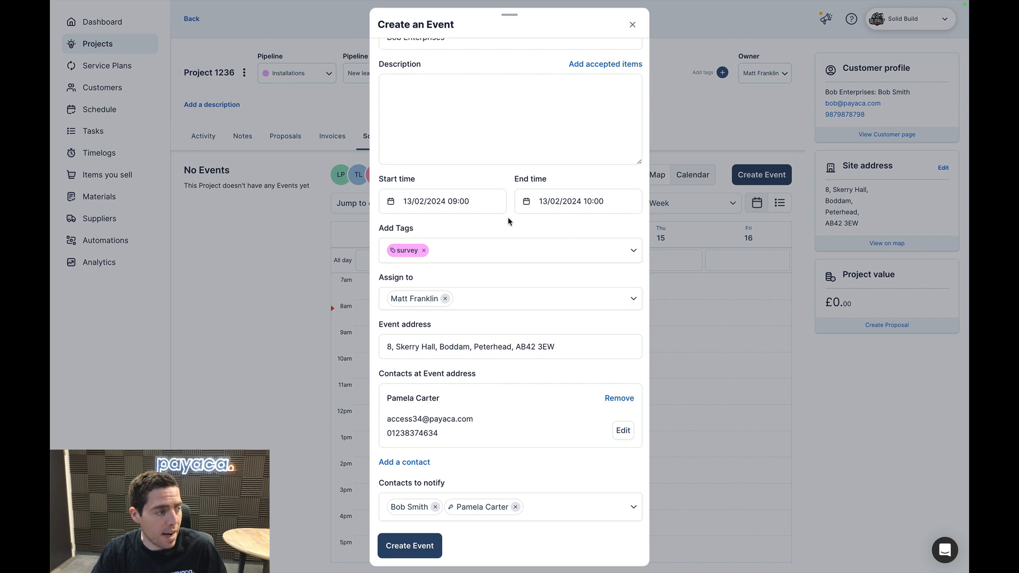
left_click(506, 305)
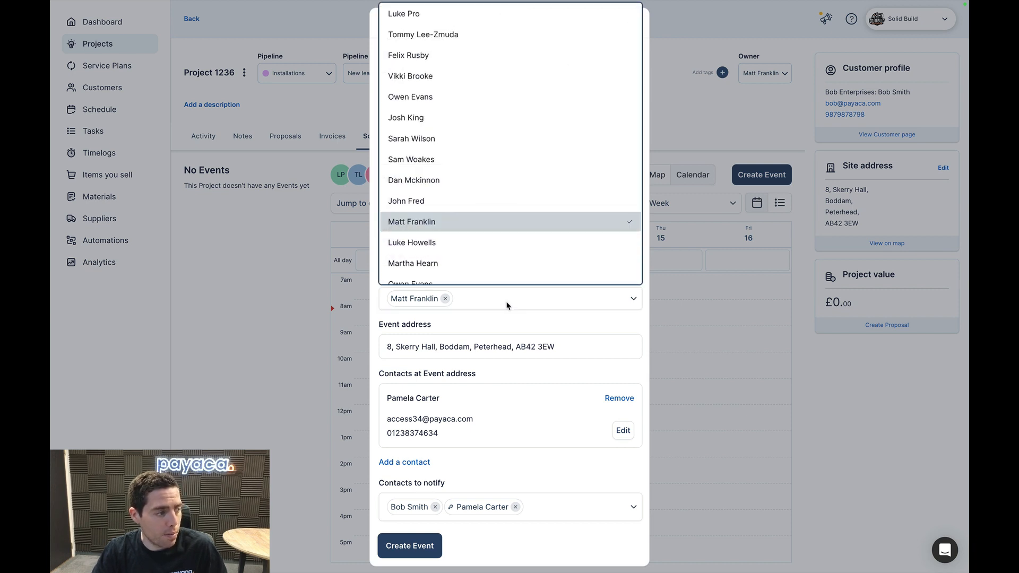
left_click(507, 305)
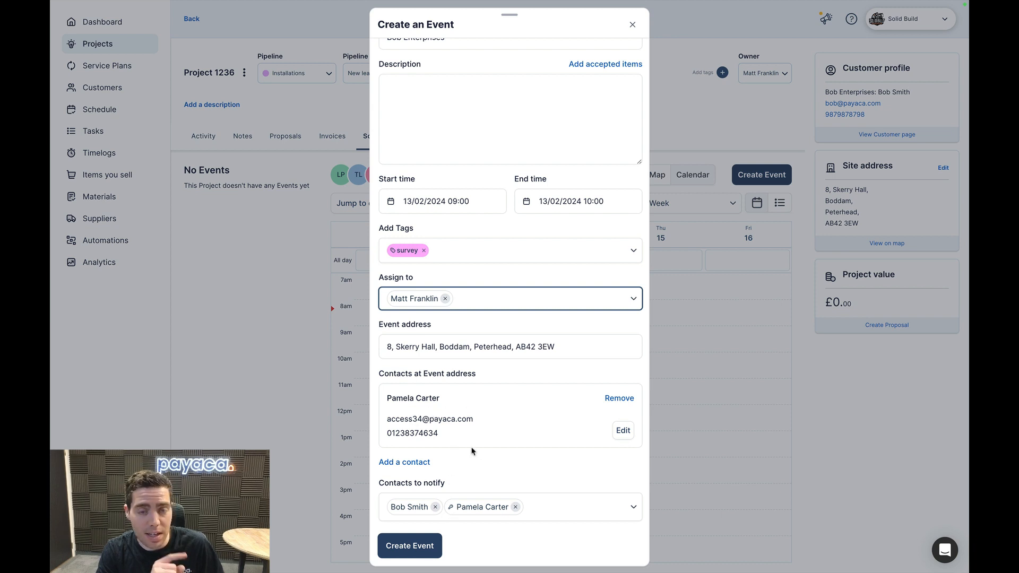
left_click(584, 508)
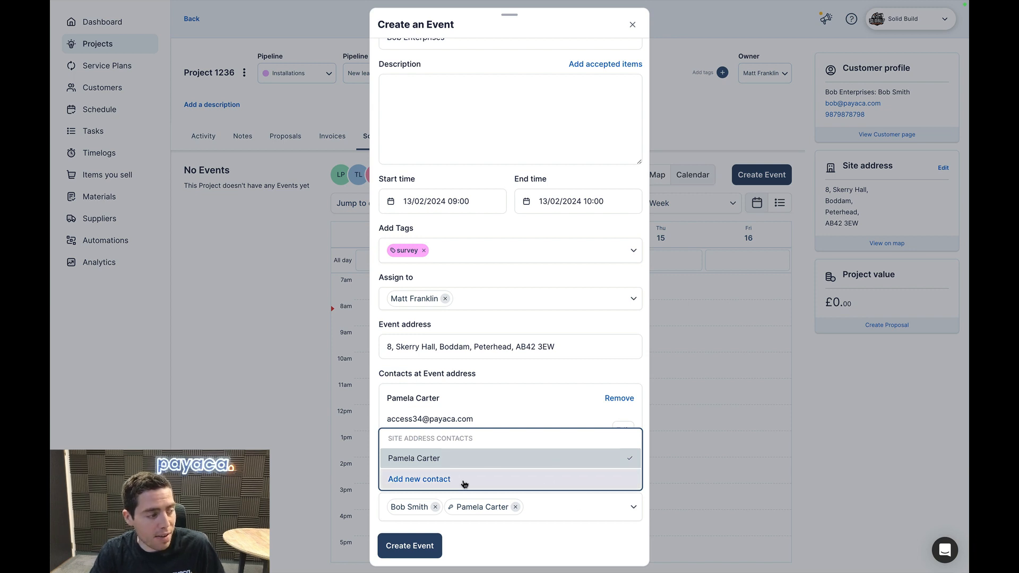
left_click(438, 481)
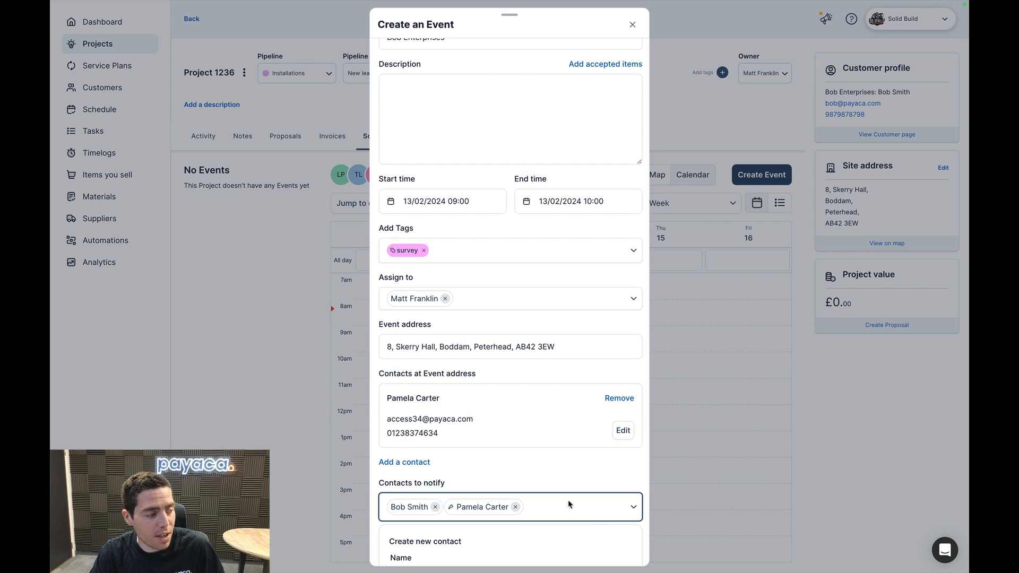
scroll(568, 504, "down", 3)
scroll(477, 467, "down", 3)
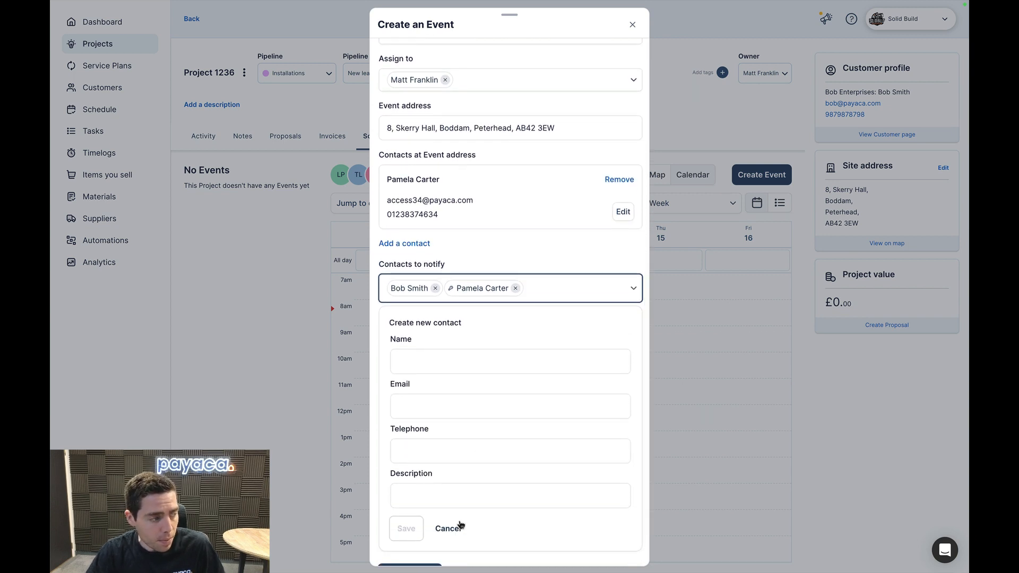
left_click(452, 528)
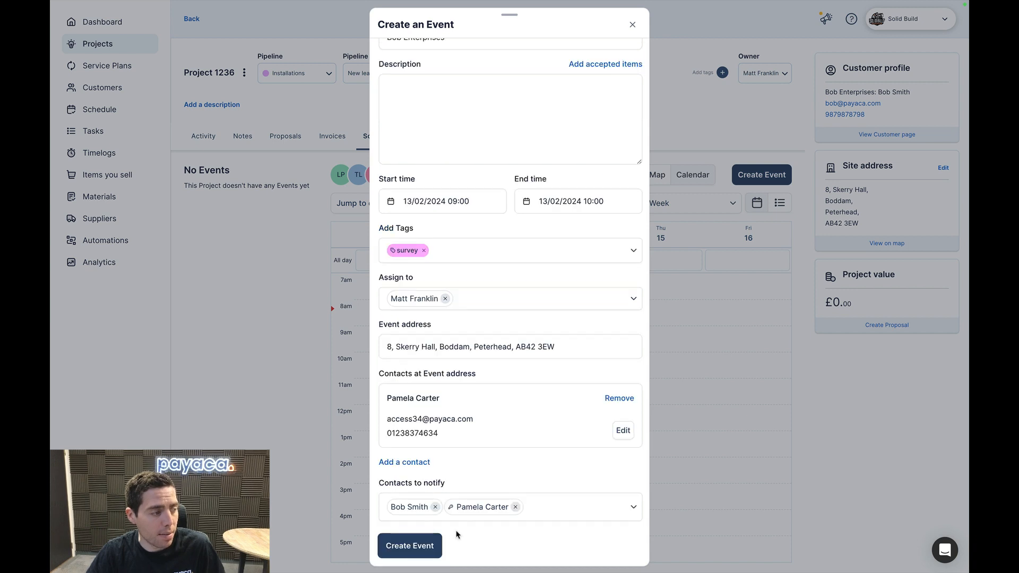
- Create the survey event and open its details from the calendar
left_click(415, 546)
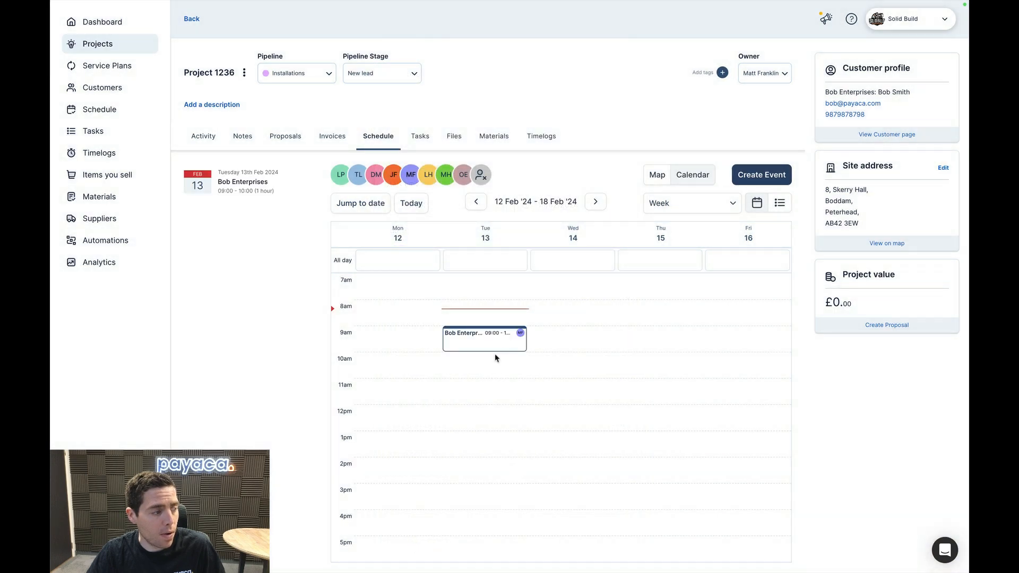
left_click(499, 347)
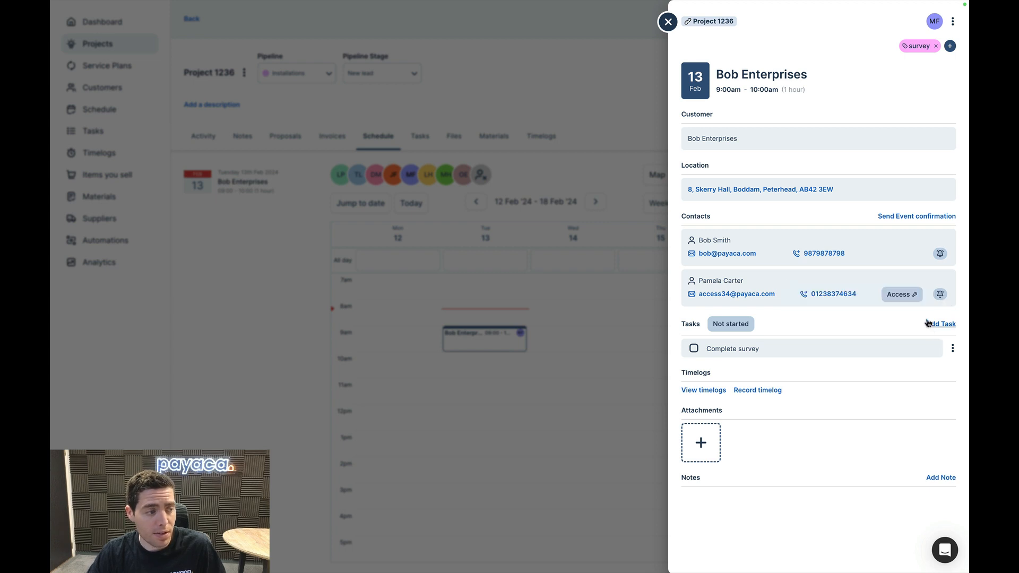
- Review the event confirmation's subject and message, send it unchanged to both listed contacts, and close the event details
left_click(910, 217)
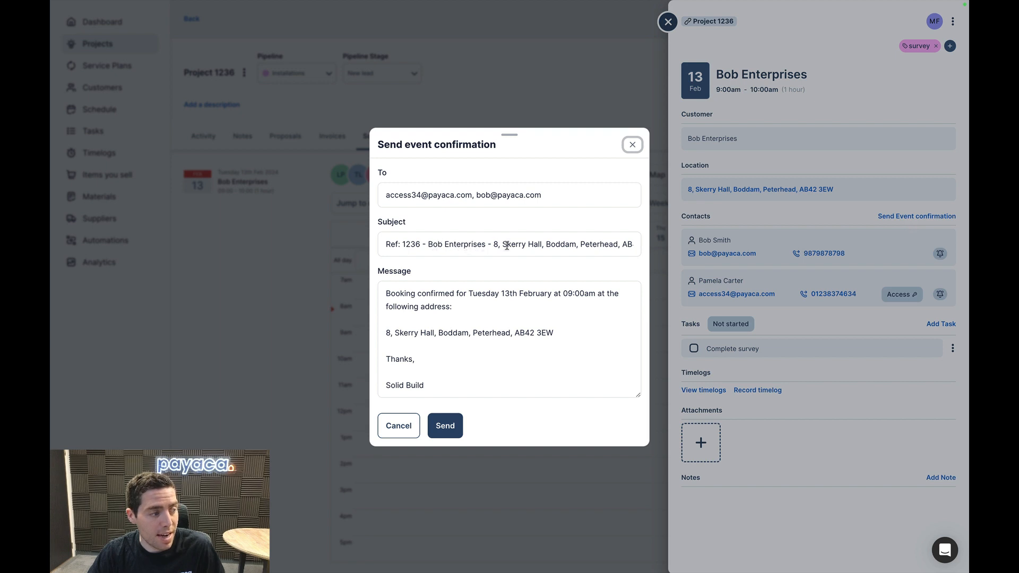
scroll(552, 245, "right", 1)
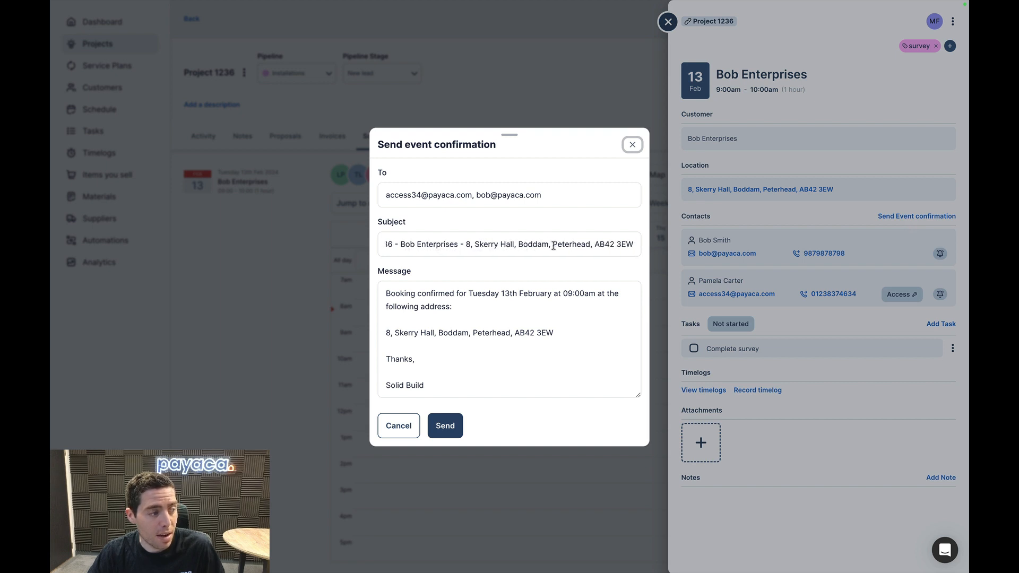
scroll(553, 244, "left", 1)
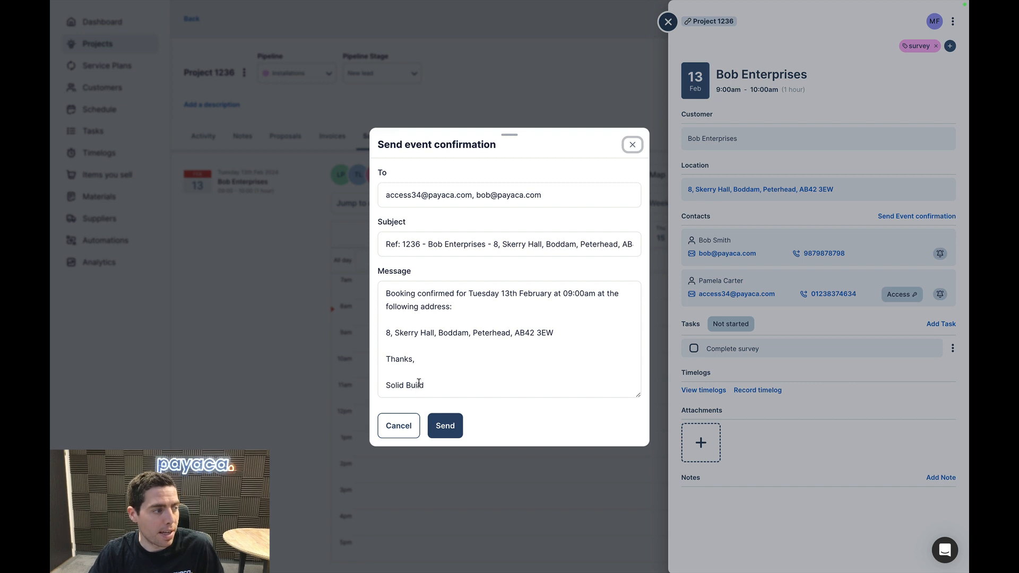
left_click(431, 367)
key("ctrl+a")
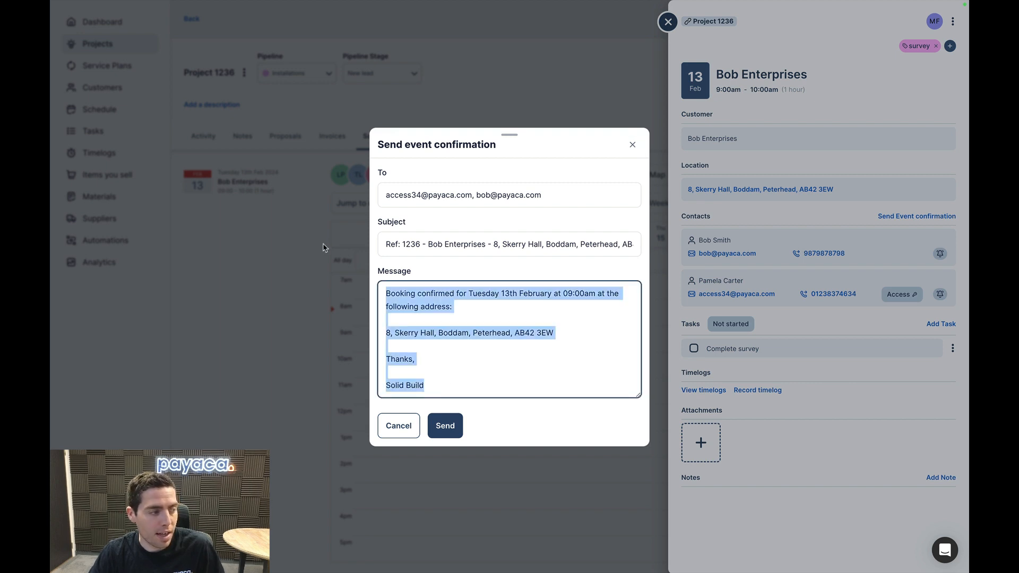
left_click(438, 320)
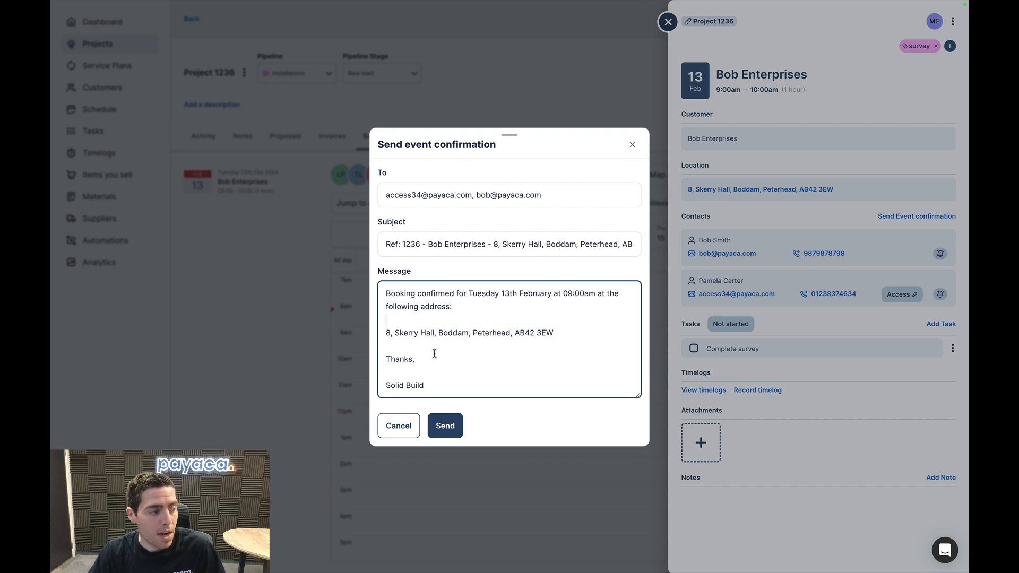
left_click(457, 426)
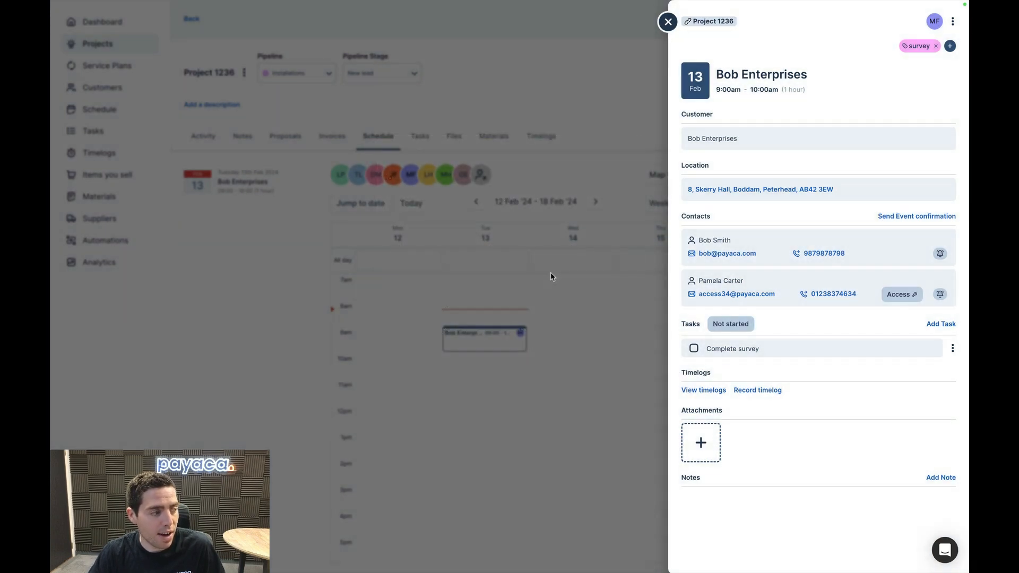
left_click(667, 21)
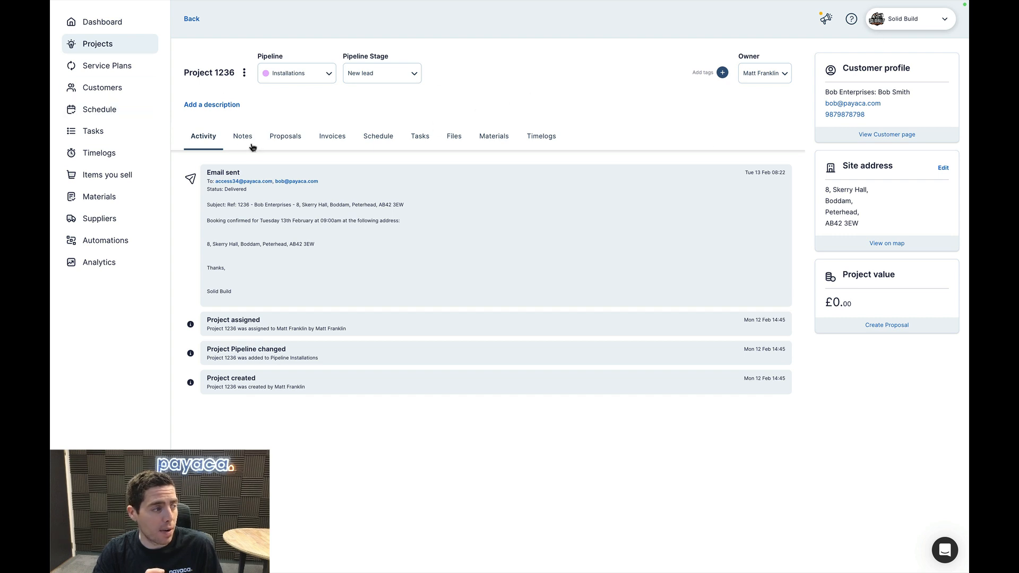
- Open the company's schedule settings, where event reminders are configured
left_click(882, 24)
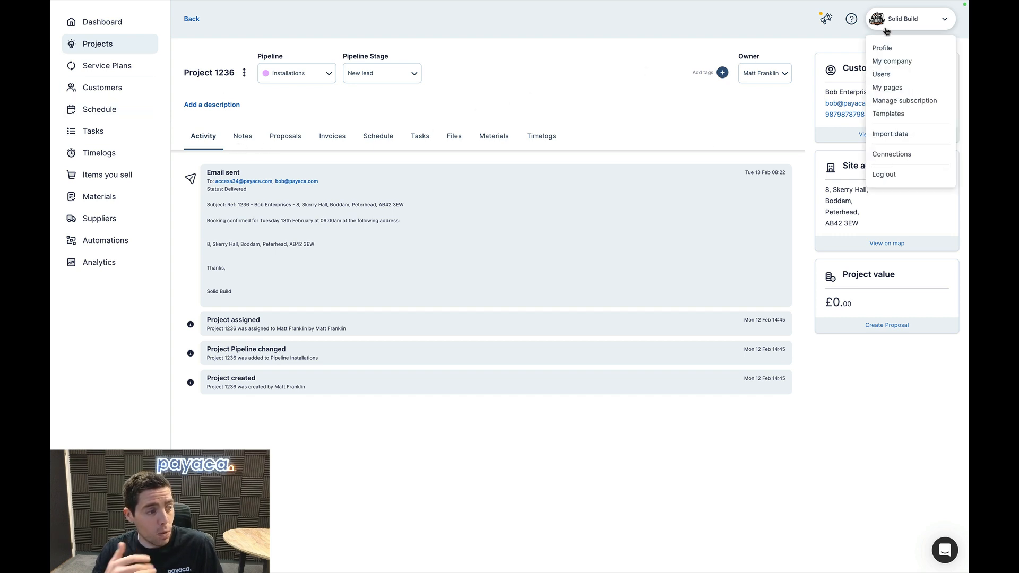
left_click(890, 62)
left_click(448, 91)
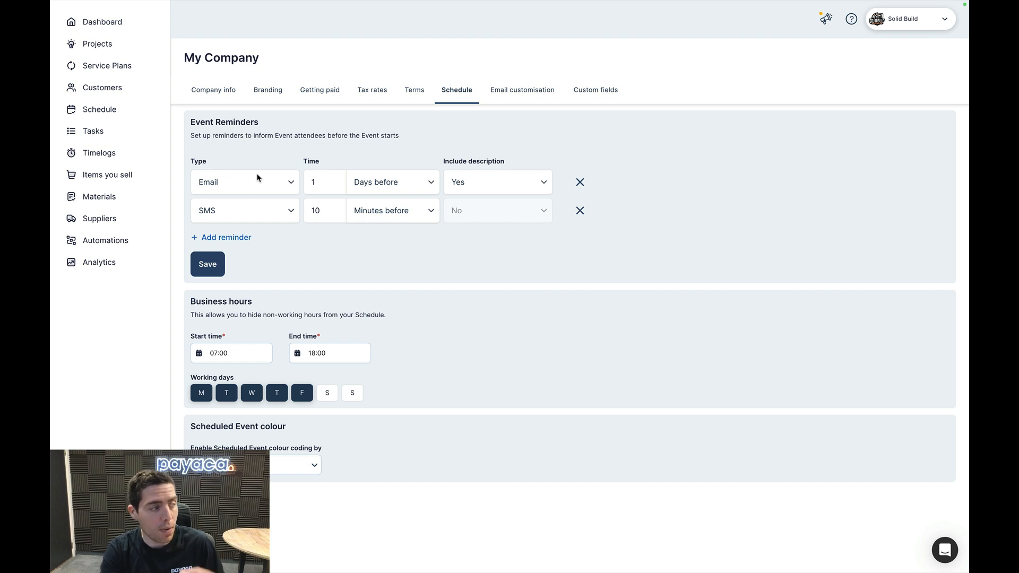
- Examine the event reminder choices for type, description inclusion and time unit, keeping Email with its description included
left_click(245, 185)
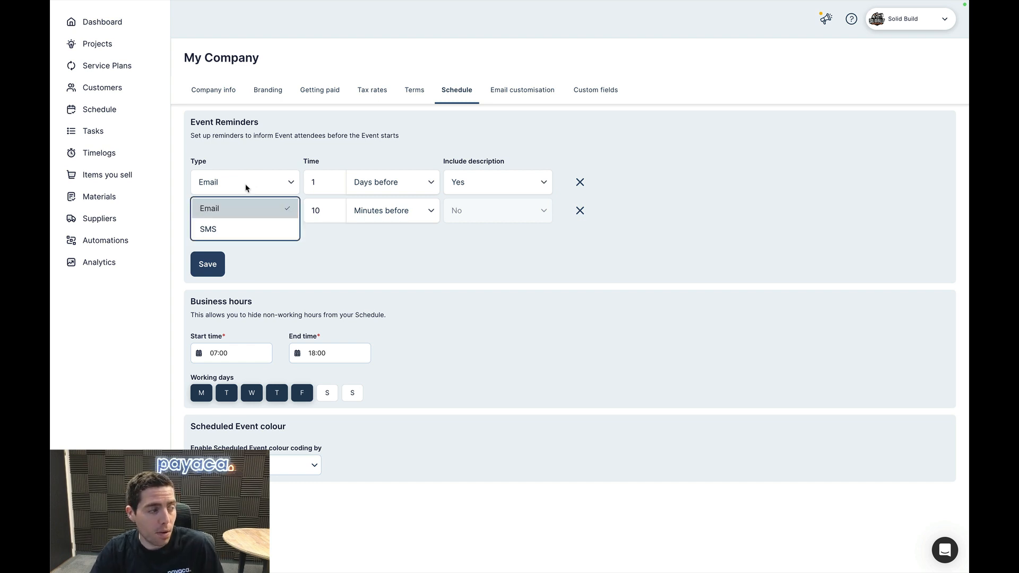
left_click(245, 184)
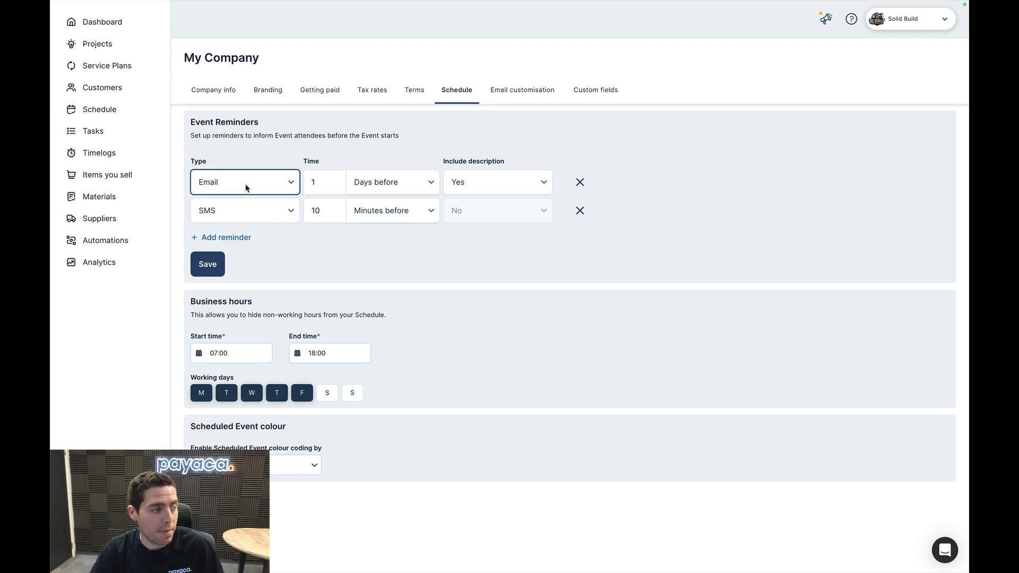
left_click(472, 188)
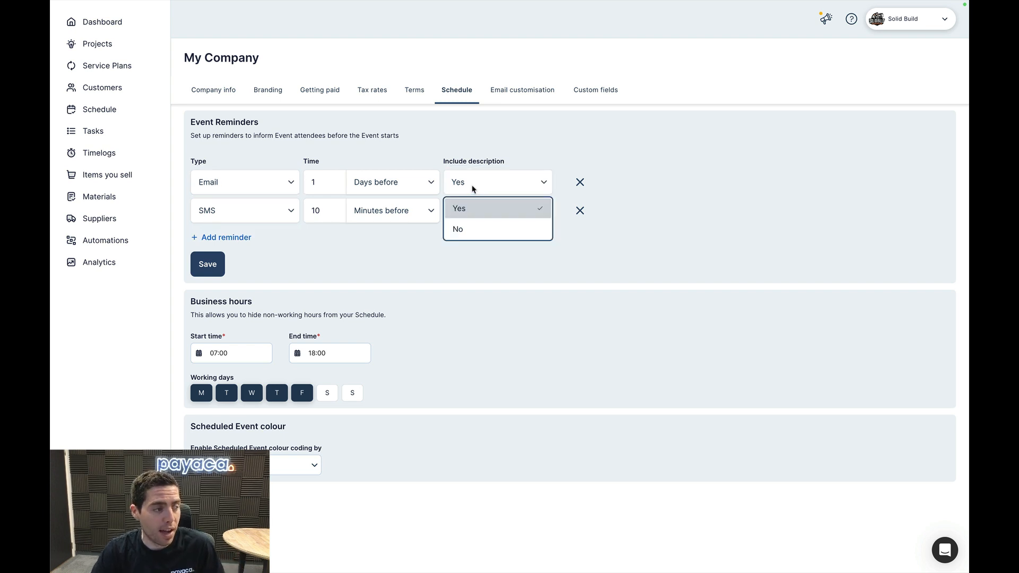
left_click(478, 204)
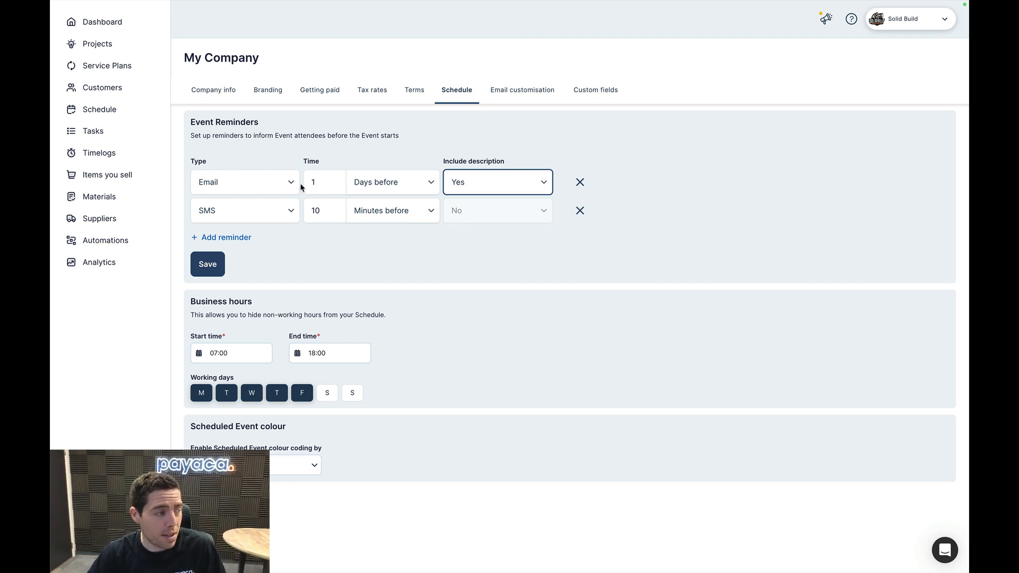
left_click(425, 215)
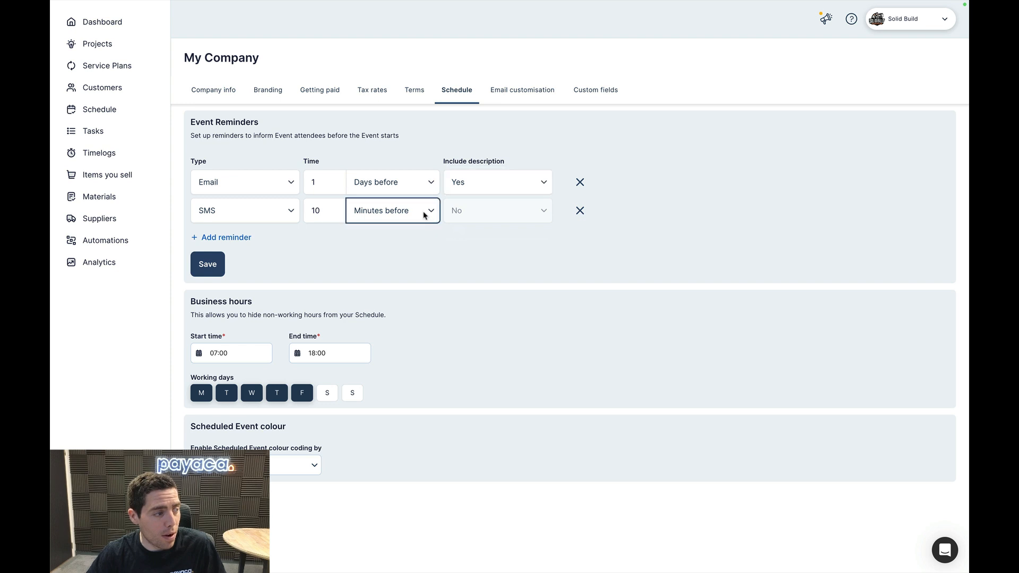
left_click(424, 215)
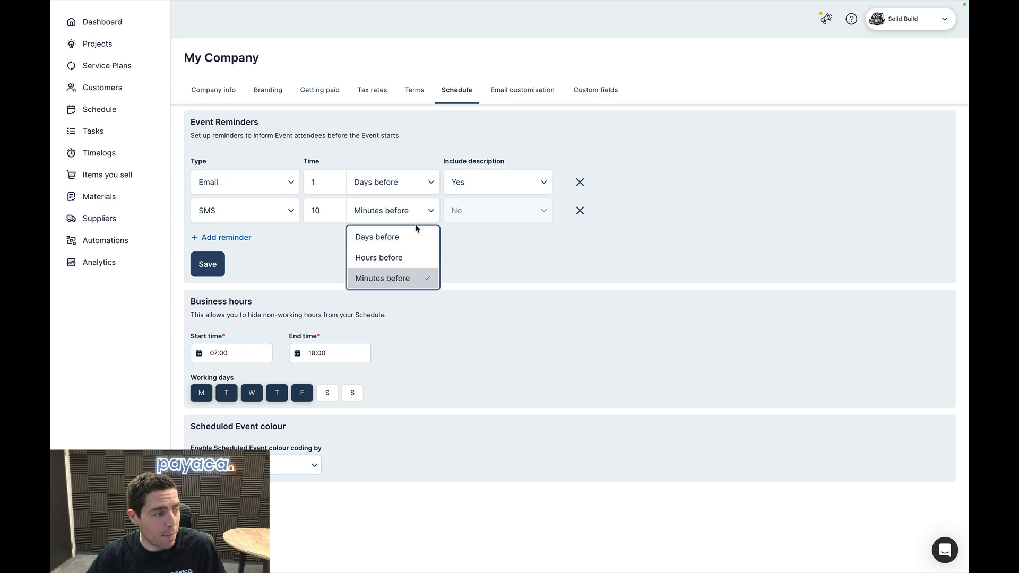
left_click(477, 253)
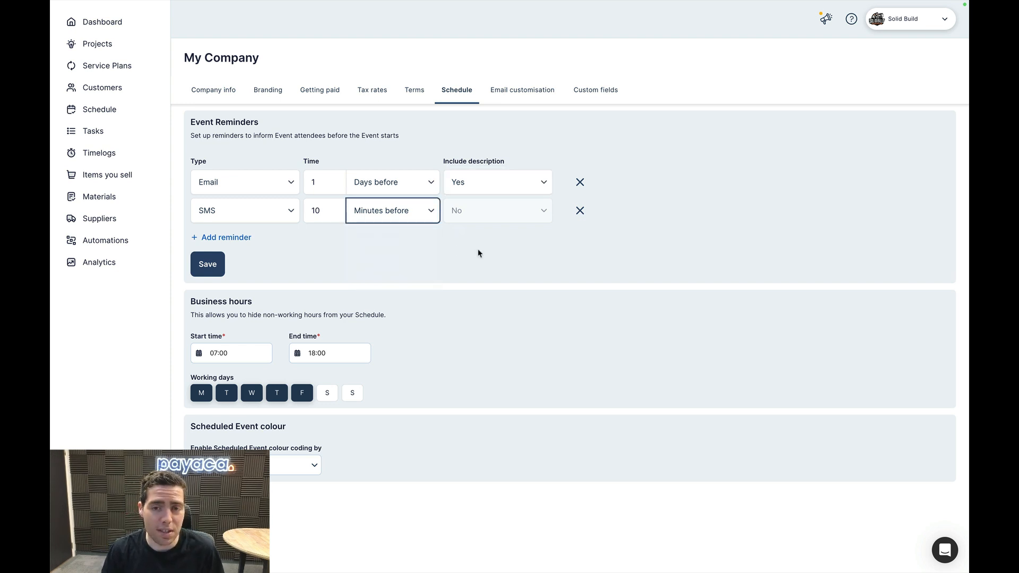